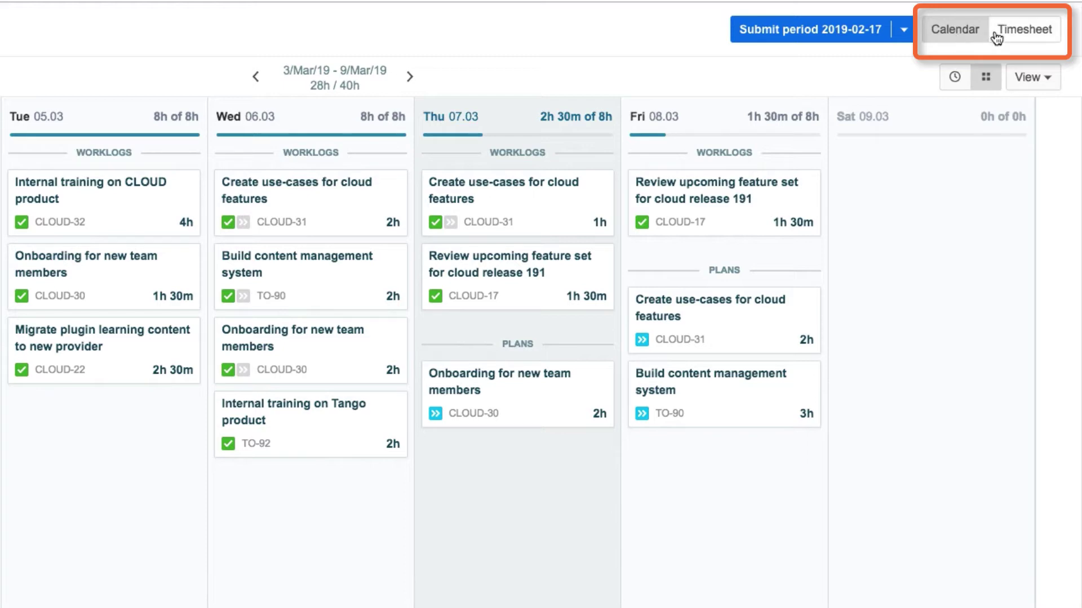
Show the 3/Mar/19 – 9/Mar/19 week as a timesheet grid, briefly stepping back a week and returning.
{"action": "left_click", "coordinate": [1019, 34]}
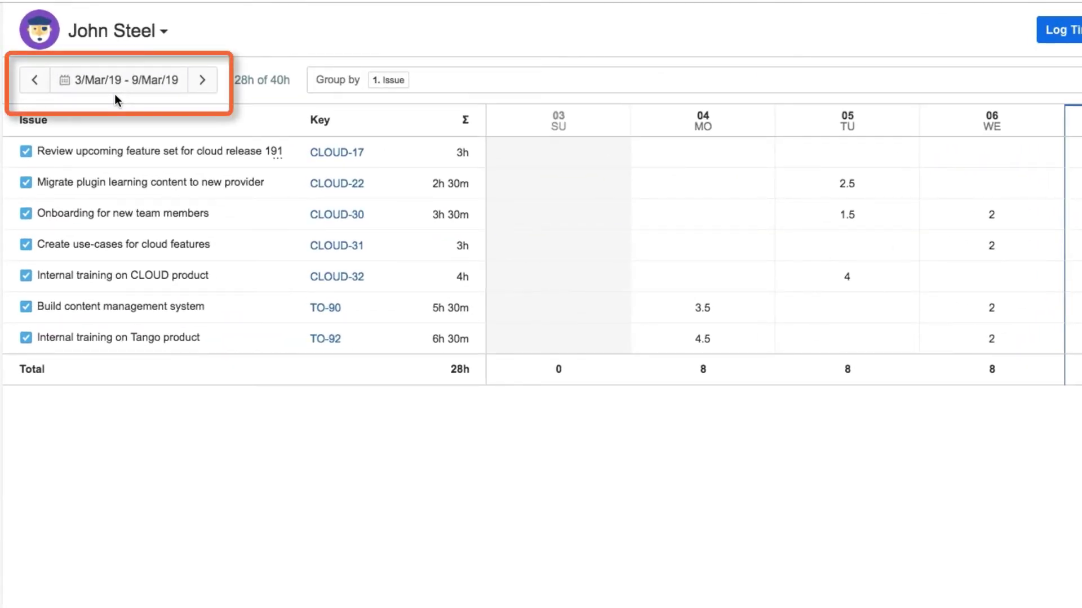
{"action": "left_click", "coordinate": [34, 86]}
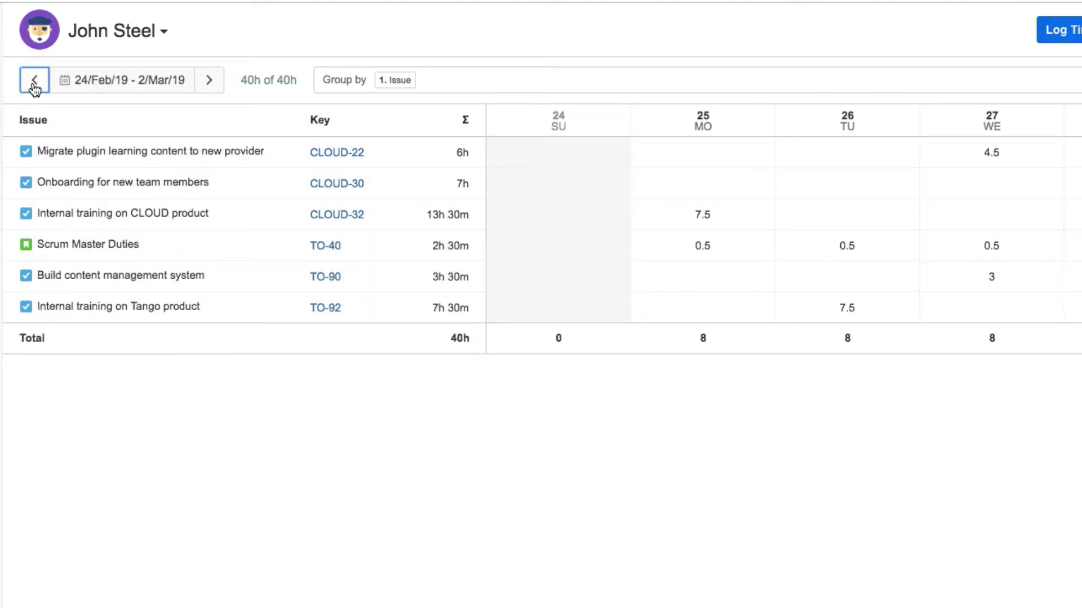
{"action": "left_click", "coordinate": [213, 85]}
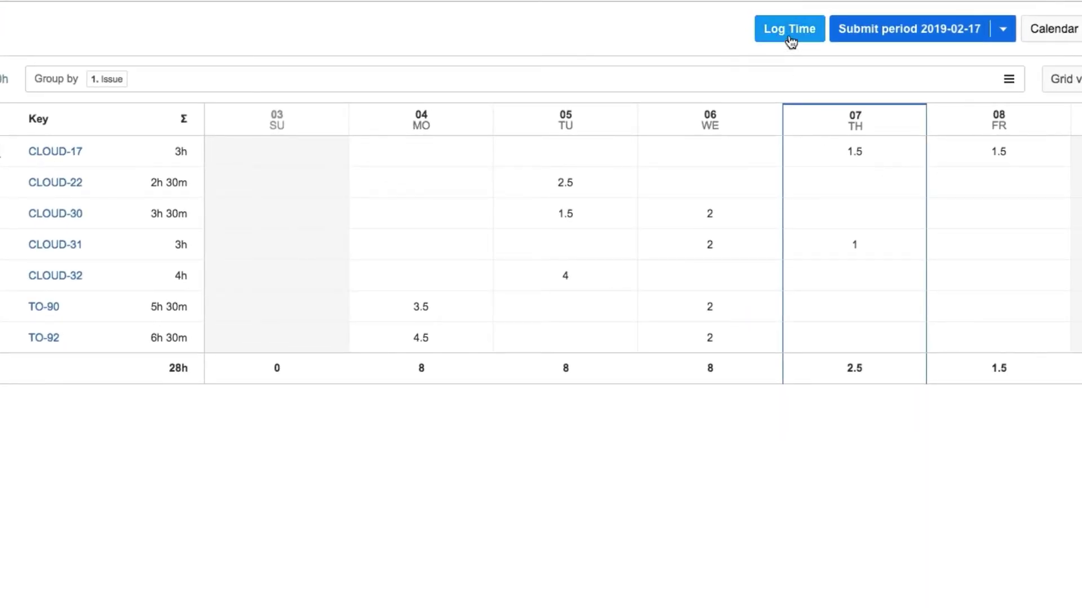
Start a new worklog on CLOUD-32 from Favorites, with a description naming the two colleagues trained.
{"action": "left_click", "coordinate": [789, 31]}
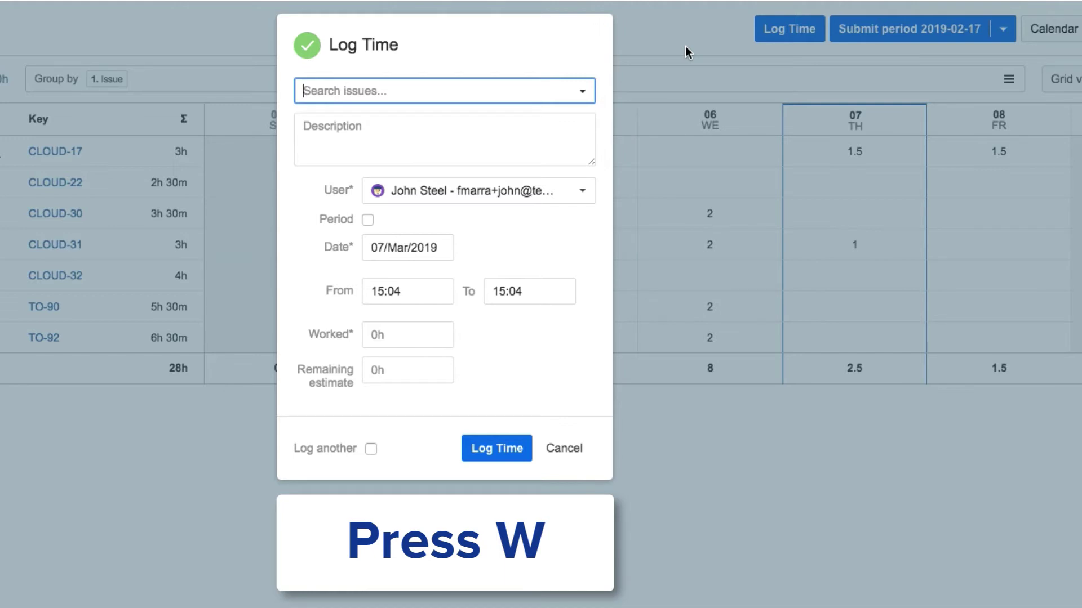
{"action": "left_click", "coordinate": [583, 93]}
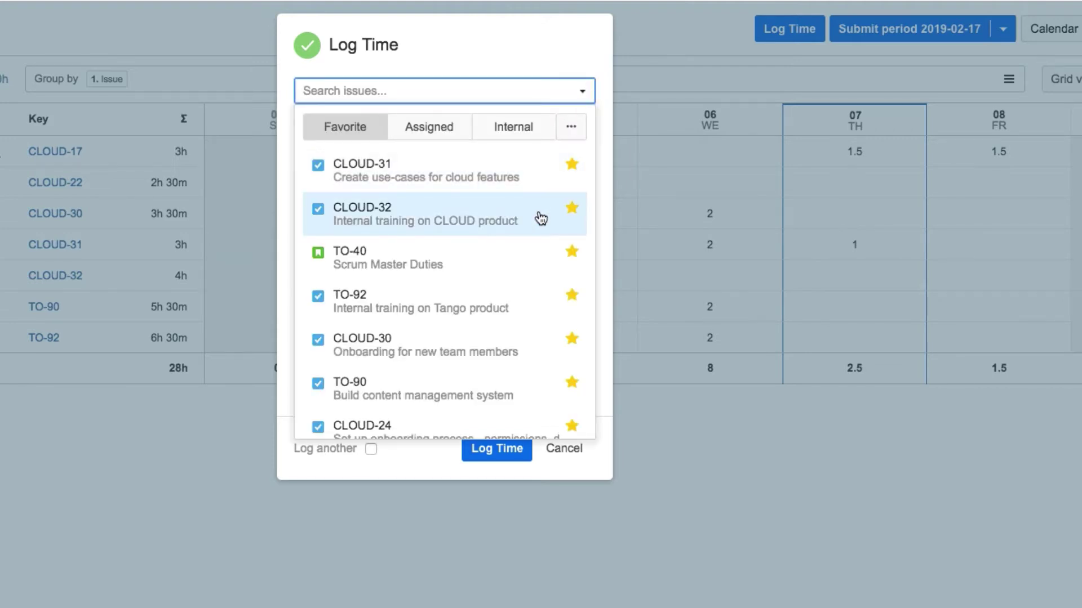
{"action": "left_click", "coordinate": [541, 219]}
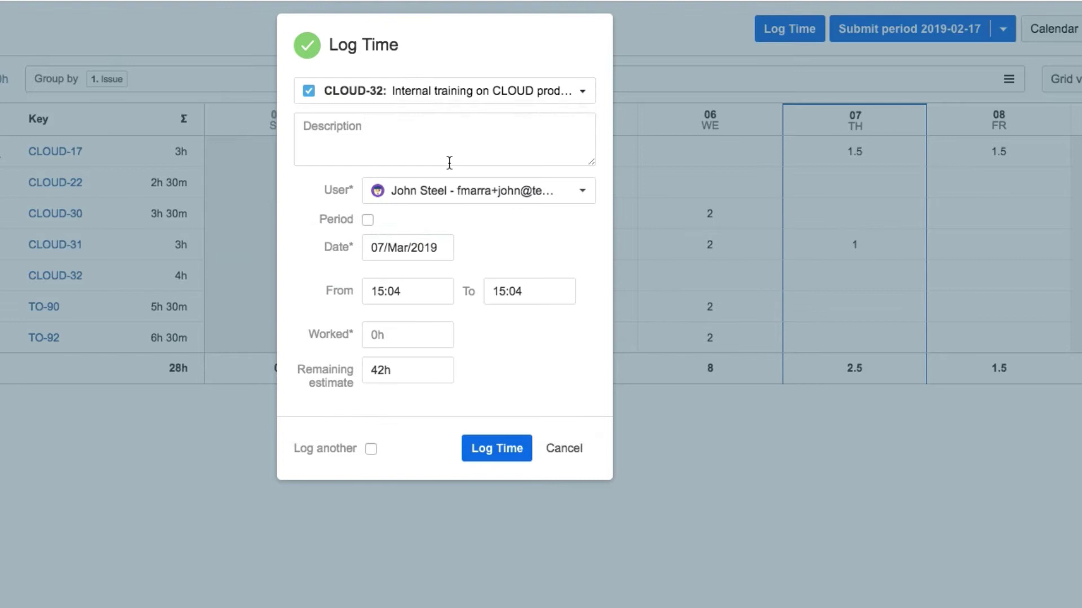
{"action": "left_click", "coordinate": [351, 132]}
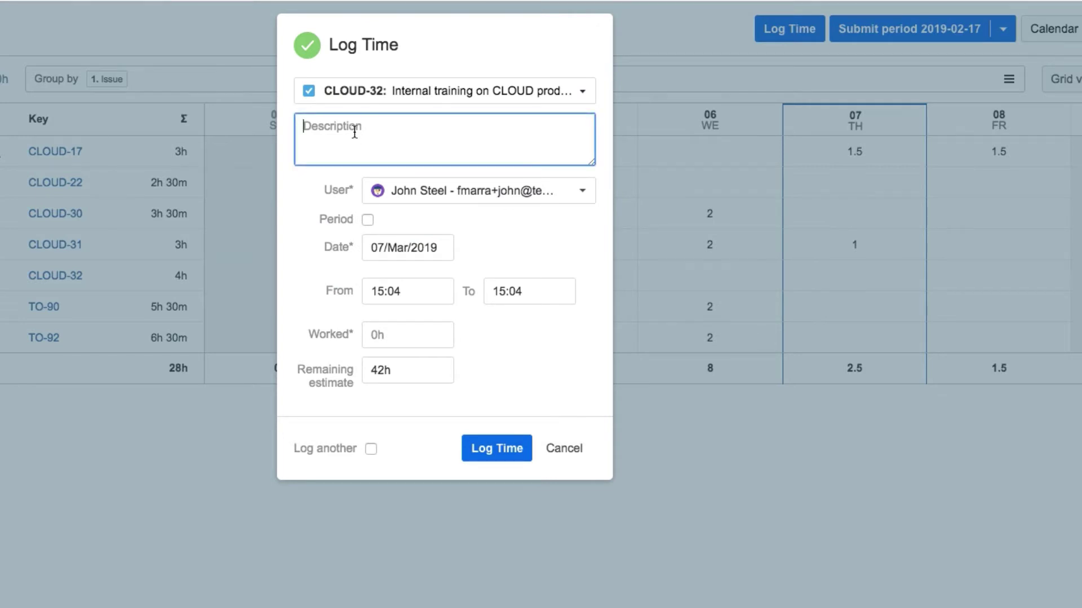
{"action": "type", "text": "Training for Amy and Taylor"}
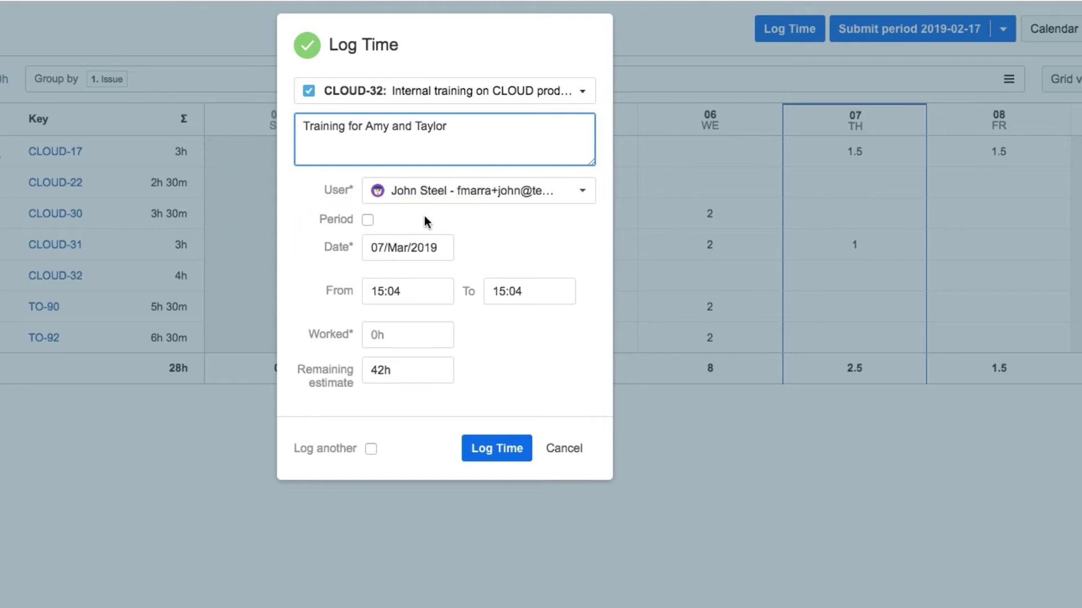
Set the worklog date to 6 March 2019, leaving the start and end times unchanged.
{"action": "left_click", "coordinate": [445, 251]}
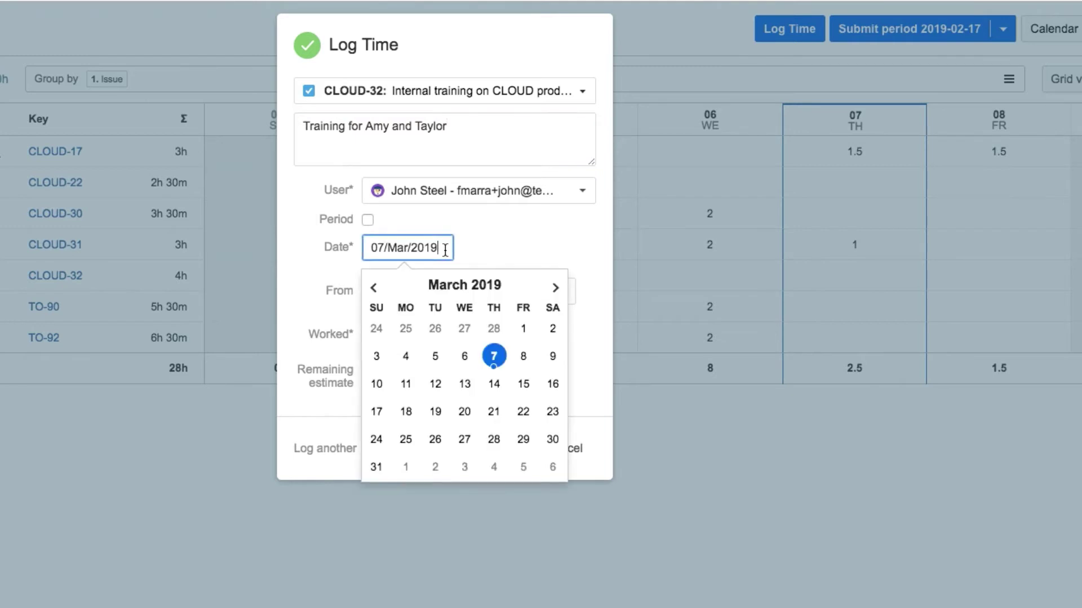
{"action": "left_click", "coordinate": [464, 361]}
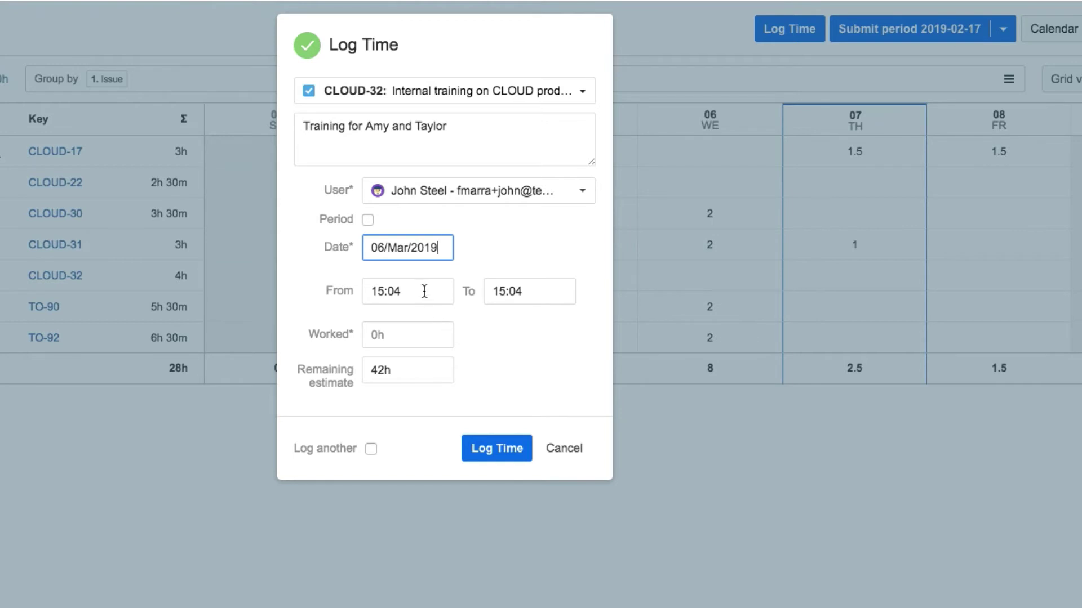
{"action": "left_click", "coordinate": [424, 291]}
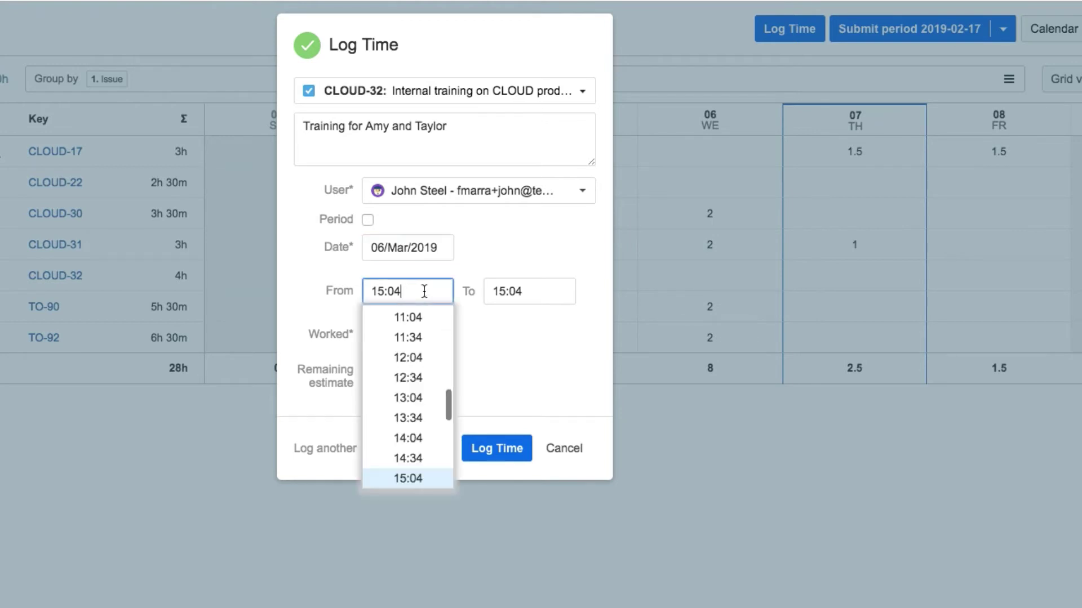
{"action": "left_click", "coordinate": [536, 290]}
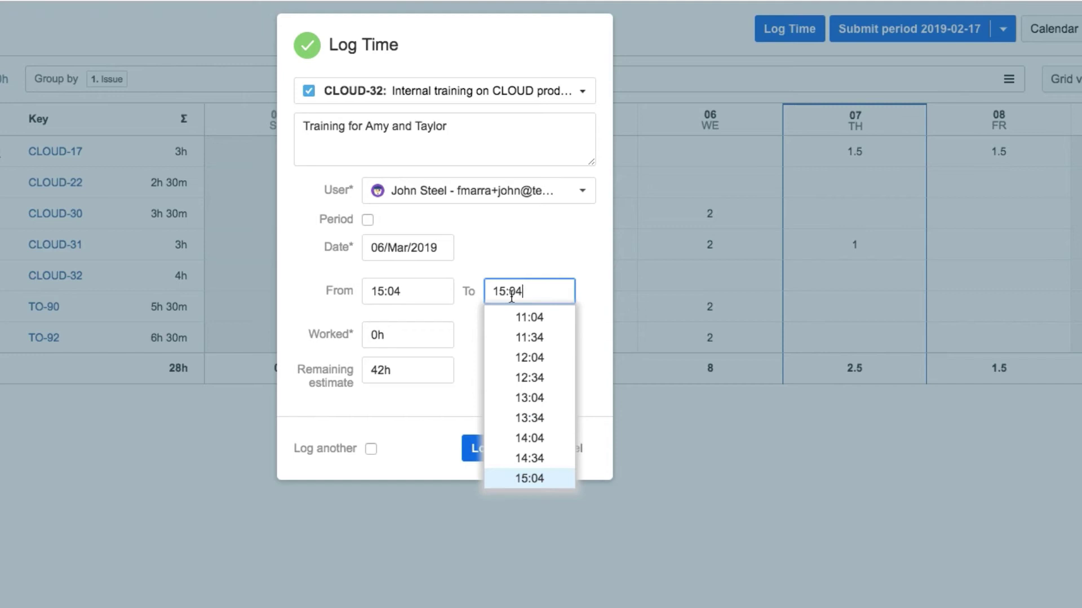
{"action": "left_click", "coordinate": [474, 312]}
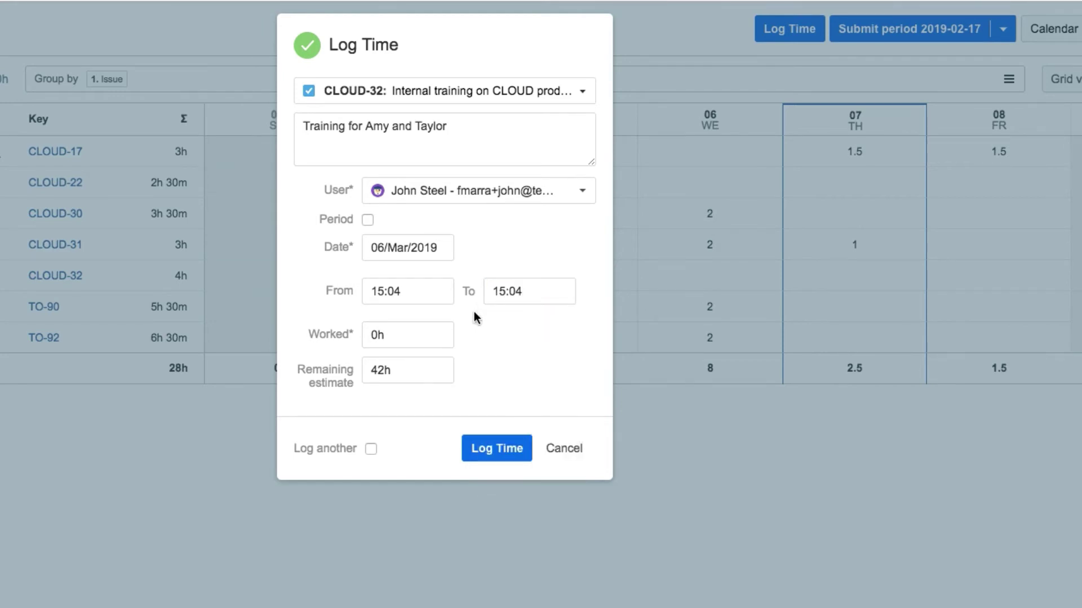
Enter 2h worked and a 50h remaining estimate, then save the CLOUD-32 worklog.
{"action": "left_click", "coordinate": [401, 334]}
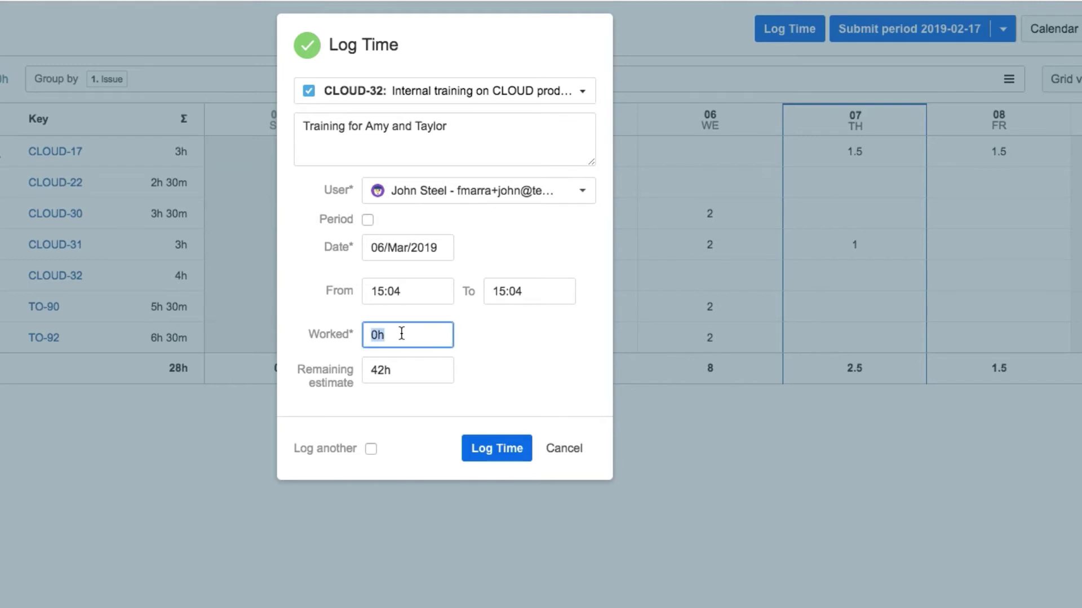
{"action": "type", "text": "2h"}
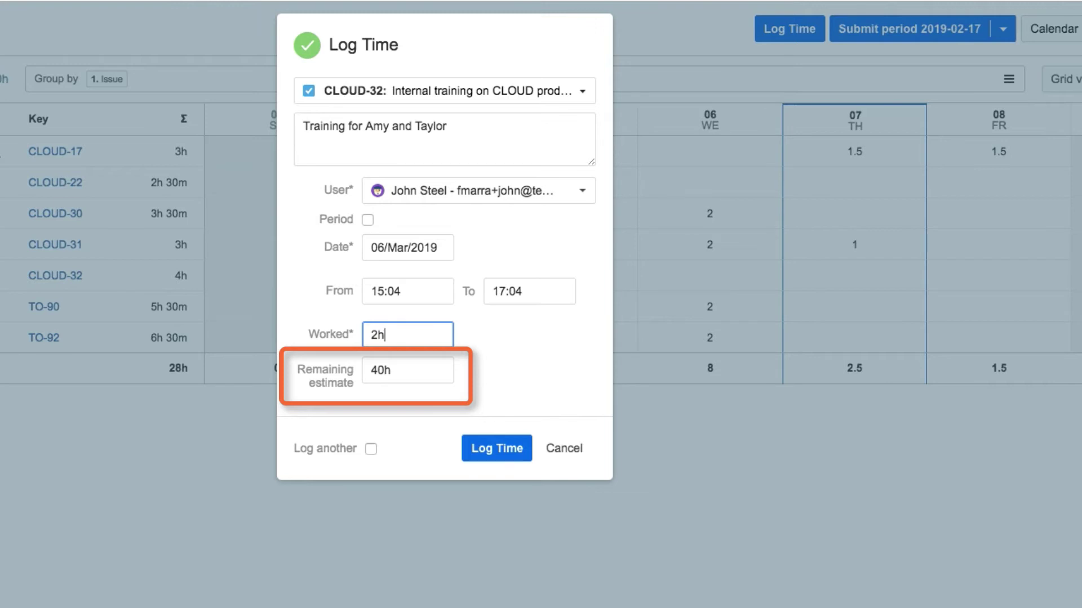
{"action": "left_click", "coordinate": [406, 371]}
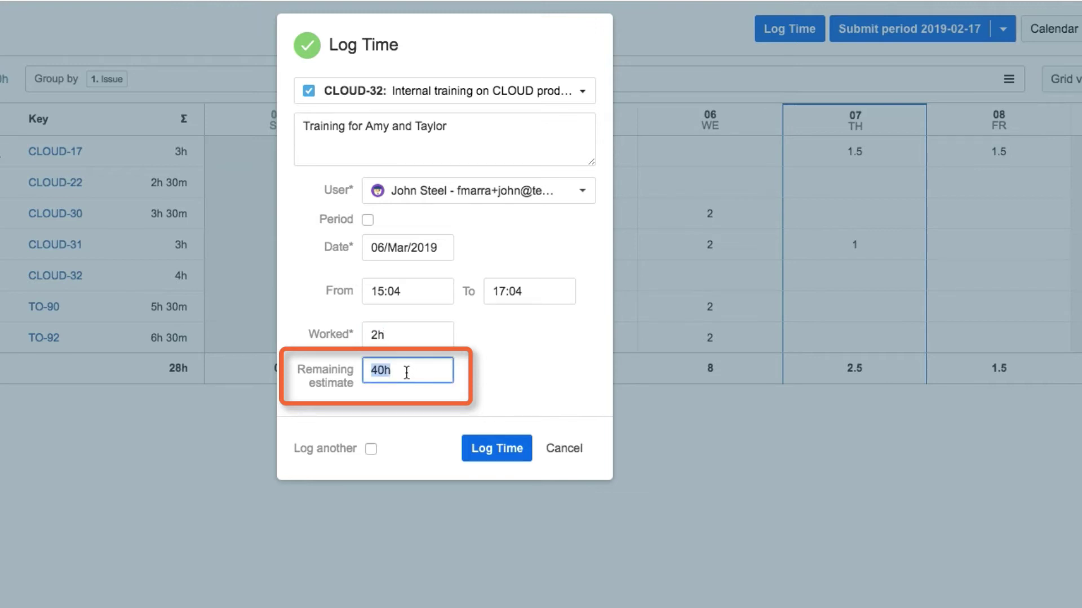
{"action": "type", "text": "50h"}
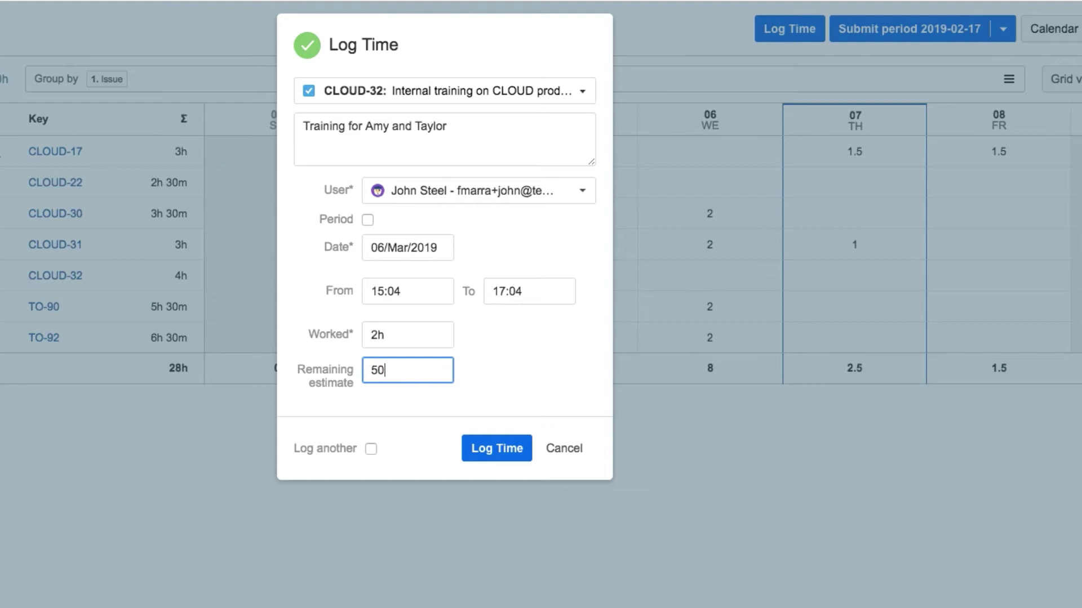
{"action": "left_click", "coordinate": [466, 371]}
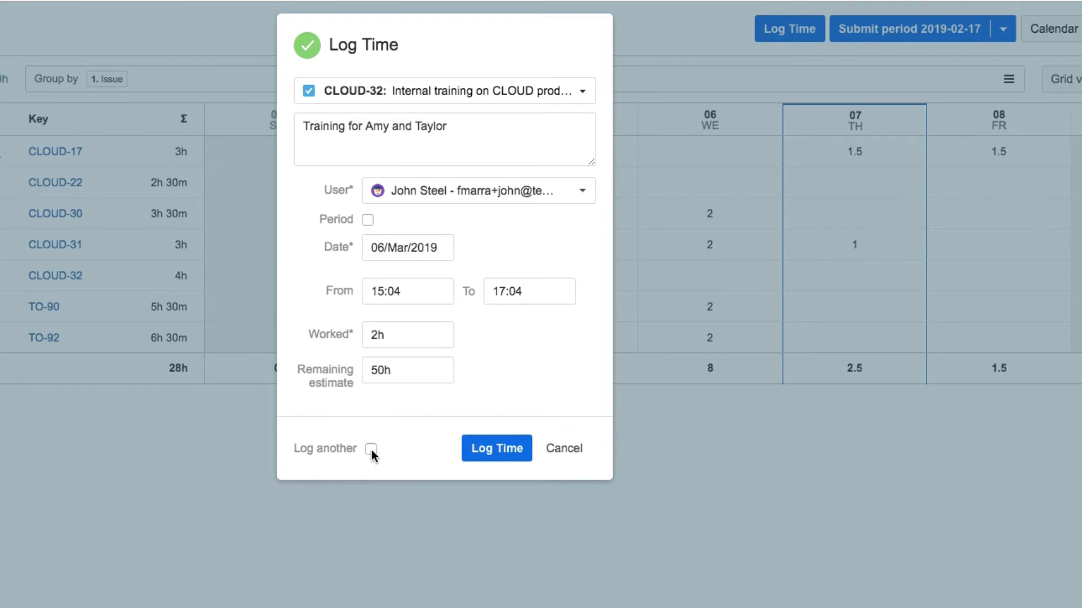
{"action": "left_click", "coordinate": [500, 454]}
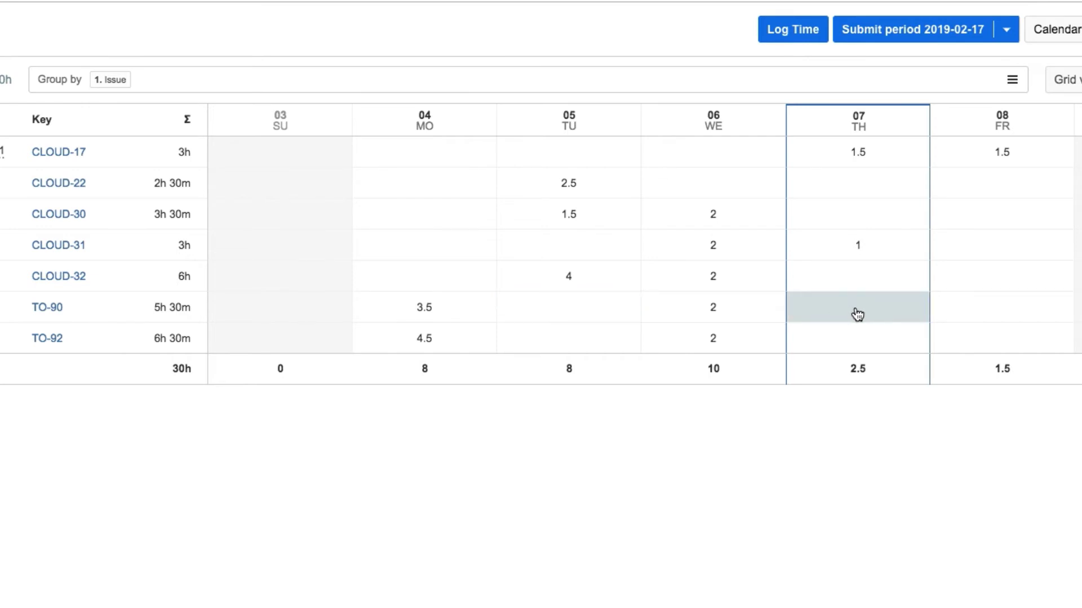
Log 1h worked on TO-90 for Thursday 7 March from its grid cell.
{"action": "left_click", "coordinate": [857, 315]}
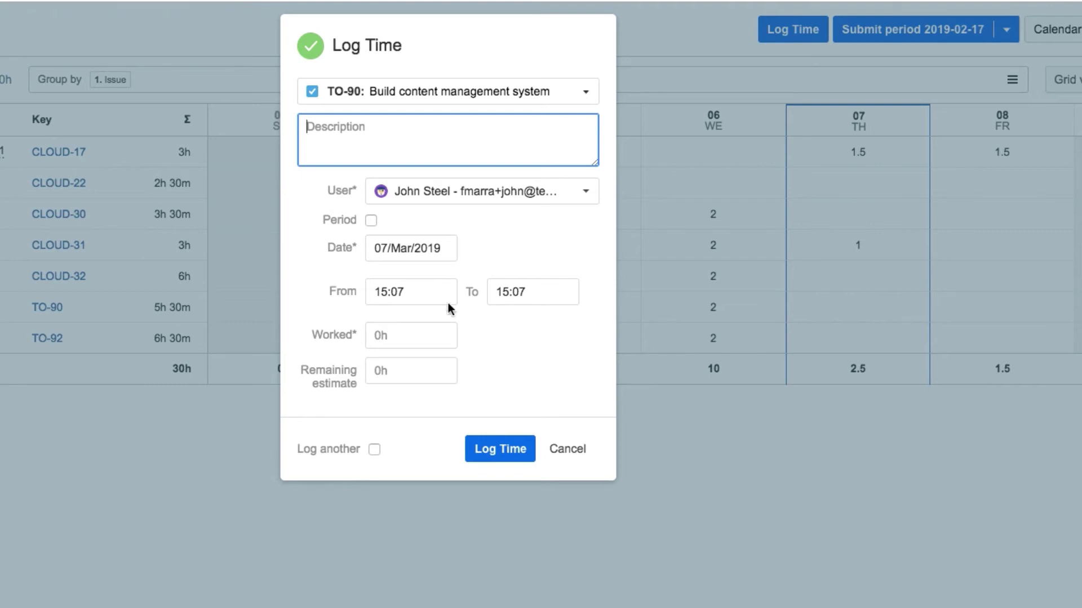
{"action": "left_click", "coordinate": [411, 335]}
{"action": "type", "text": "1"}
{"action": "left_click", "coordinate": [496, 449]}
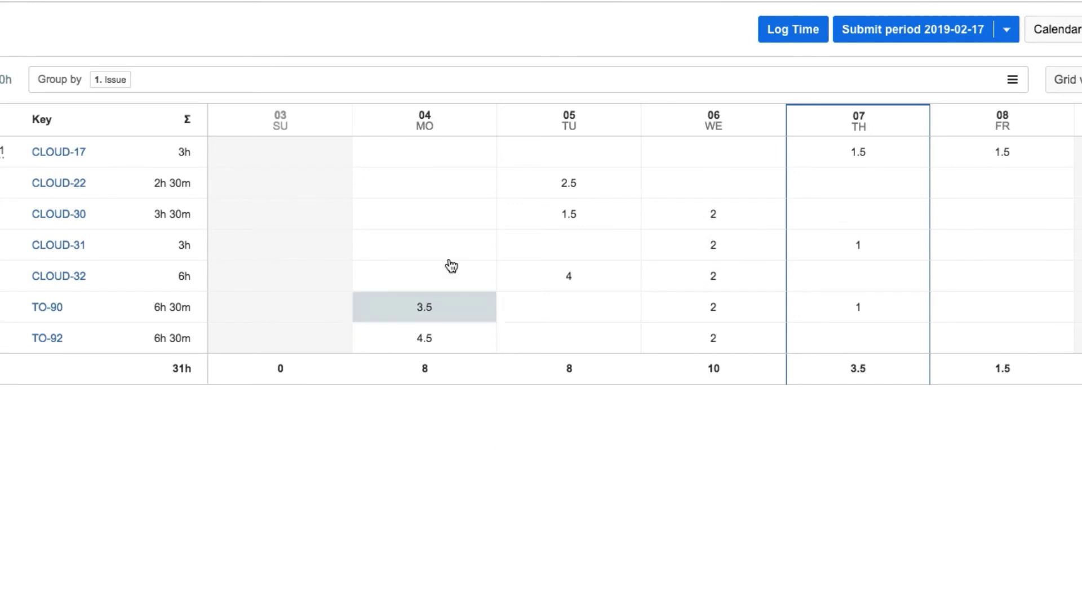
Log 1h per day on CLOUD-17 across Monday 4 to Wednesday 6 March.
{"action": "left_click_drag", "start_coordinate": [479, 156], "coordinate": [729, 151]}
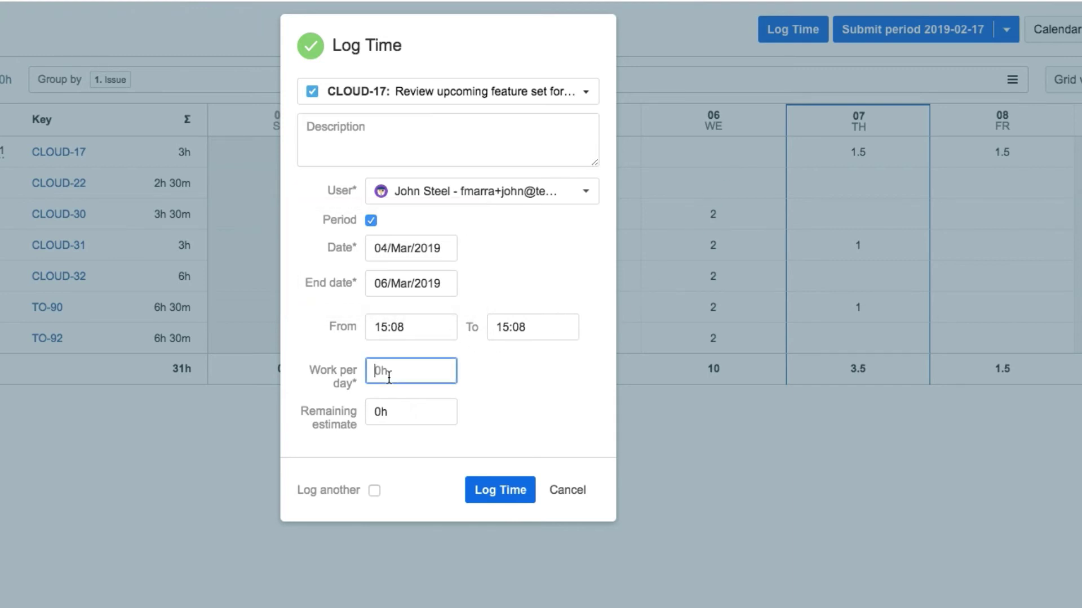
{"action": "type", "text": "1"}
{"action": "left_click", "coordinate": [499, 493]}
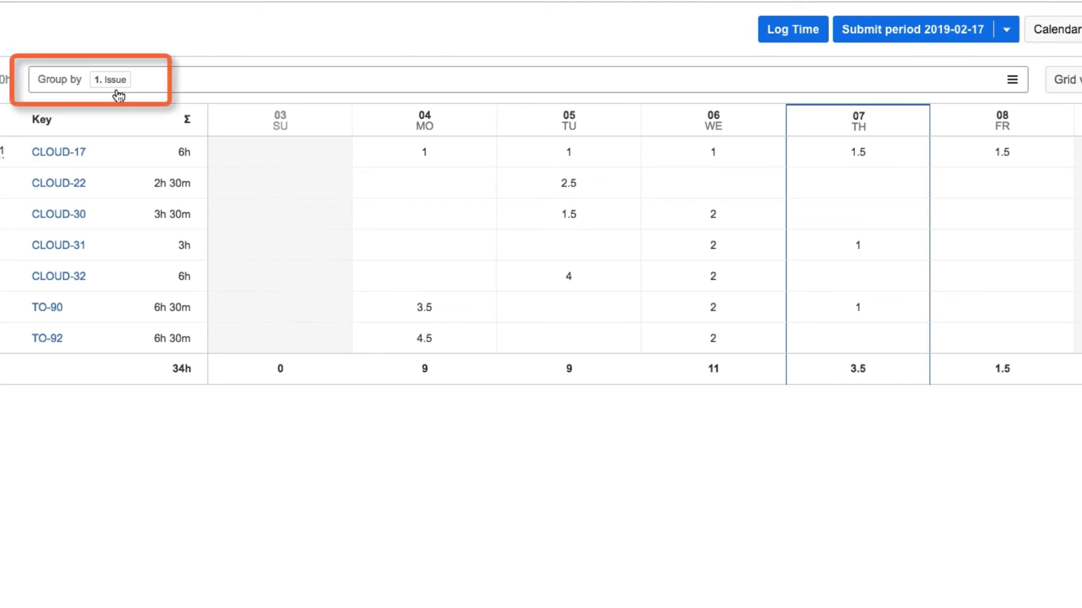
Add Project as a grouping so rows show CLOUD (21h) and Tango OnDemand (13h) subtotals.
{"action": "left_click", "coordinate": [174, 84]}
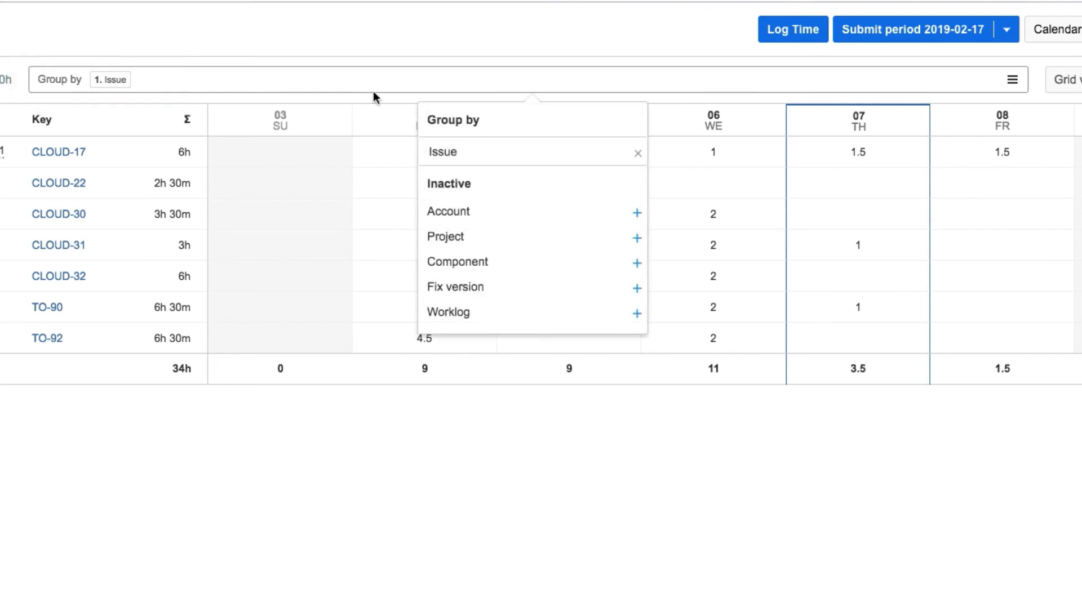
{"action": "left_click", "coordinate": [507, 243]}
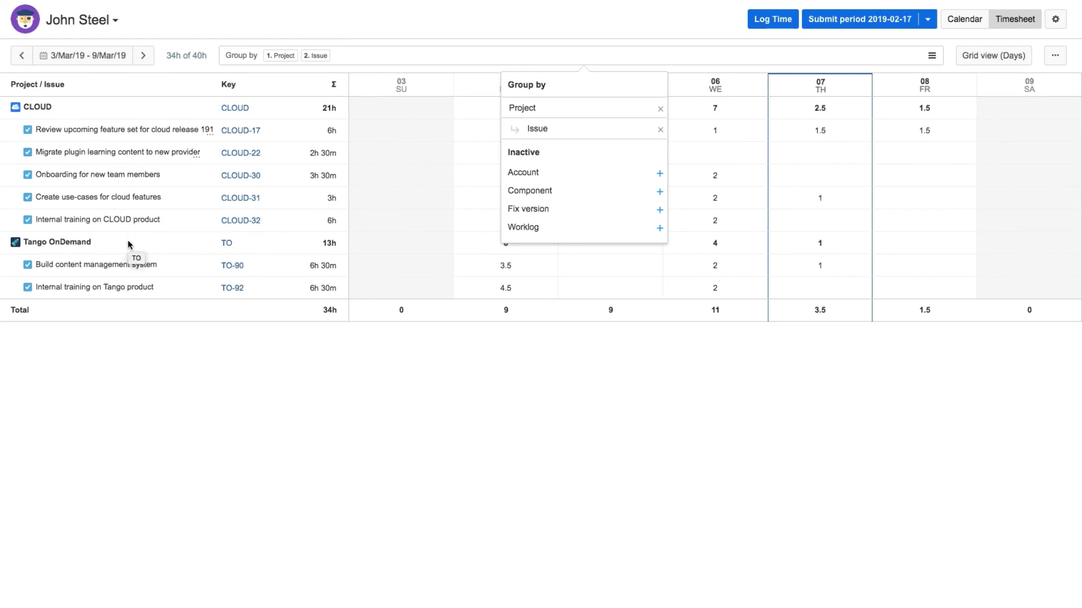
{"action": "left_click", "coordinate": [966, 39]}
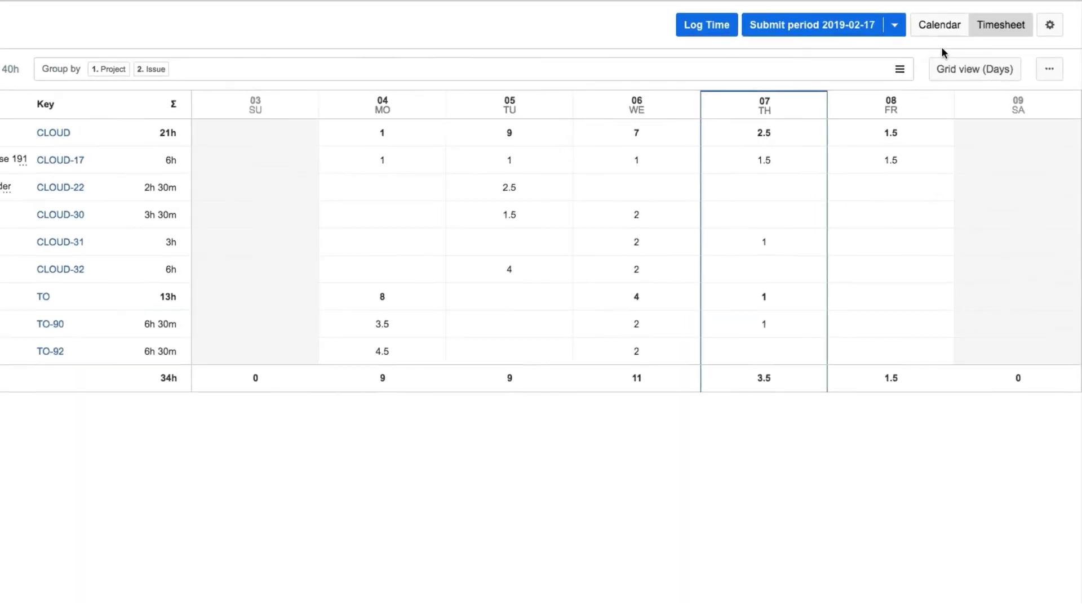
Switch the timesheet to List view with Billable and Planned hour columns added.
{"action": "left_click", "coordinate": [1008, 72]}
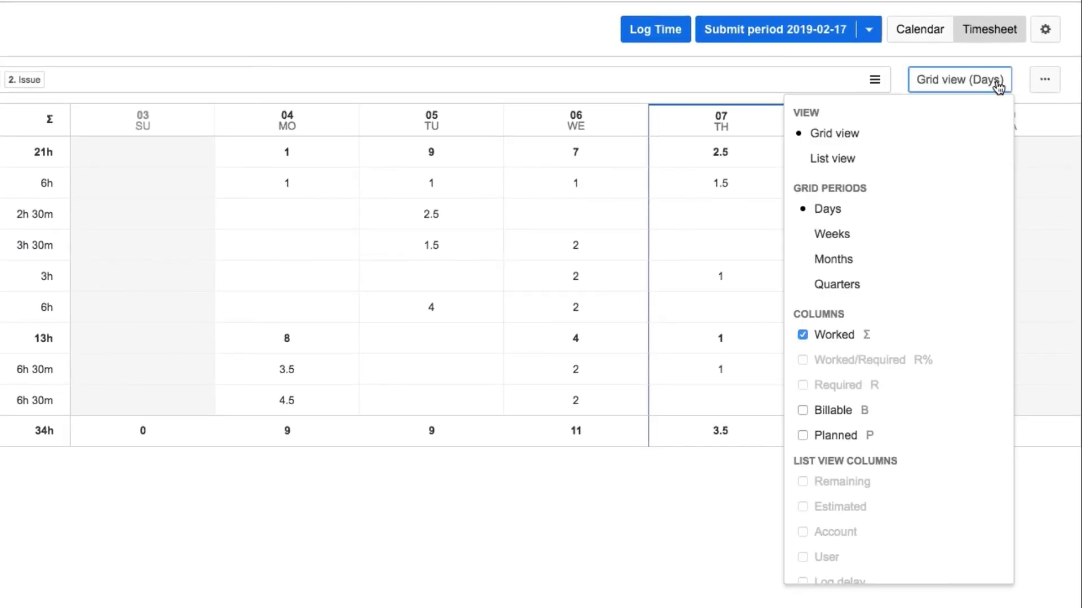
{"action": "left_click", "coordinate": [864, 161]}
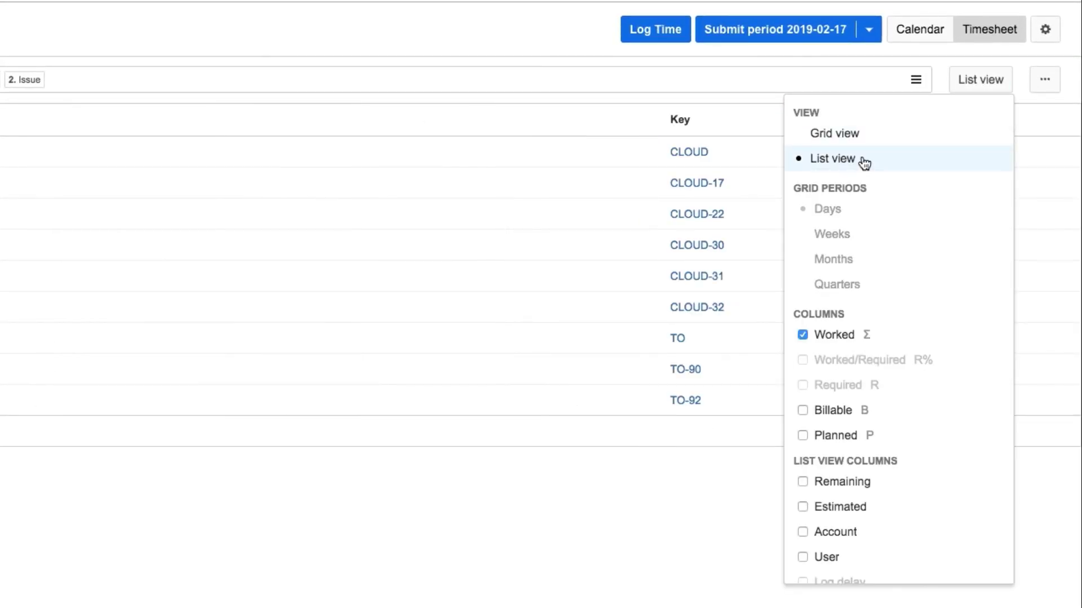
{"action": "left_click", "coordinate": [802, 411]}
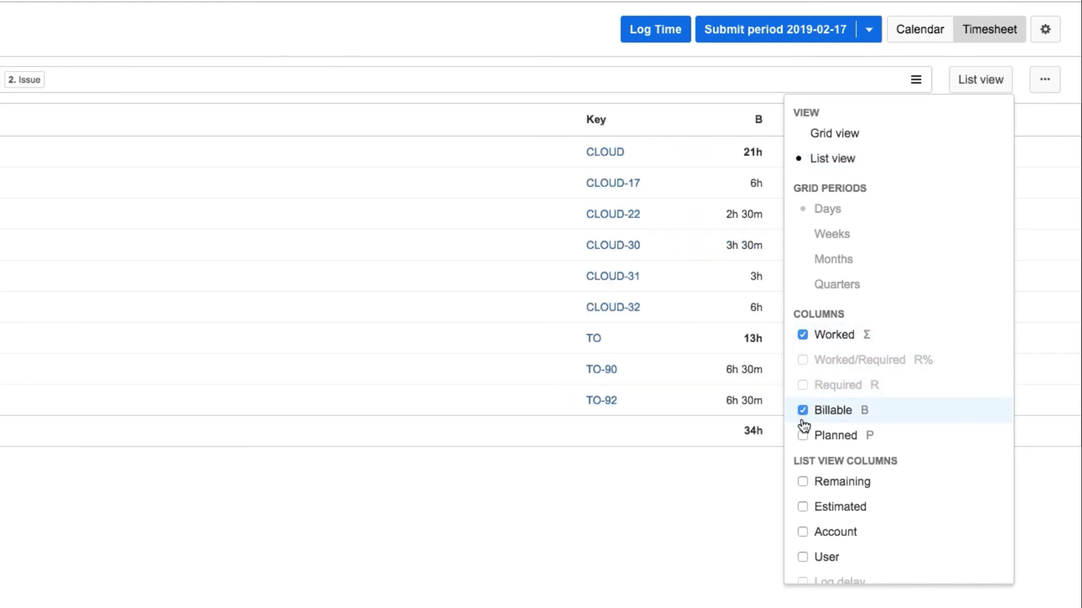
{"action": "left_click", "coordinate": [802, 437]}
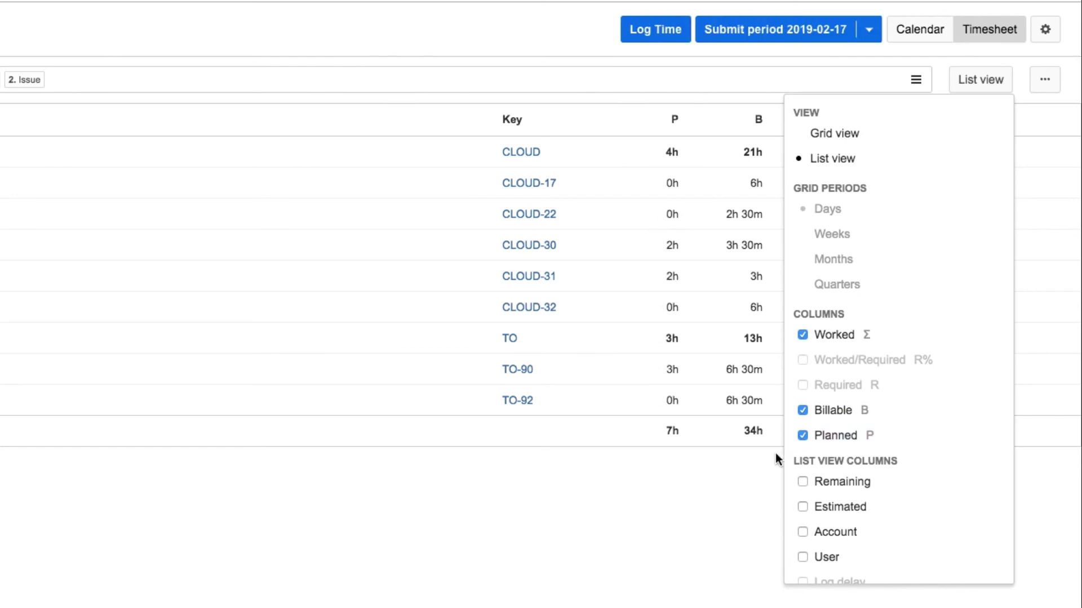
{"action": "left_click", "coordinate": [756, 470]}
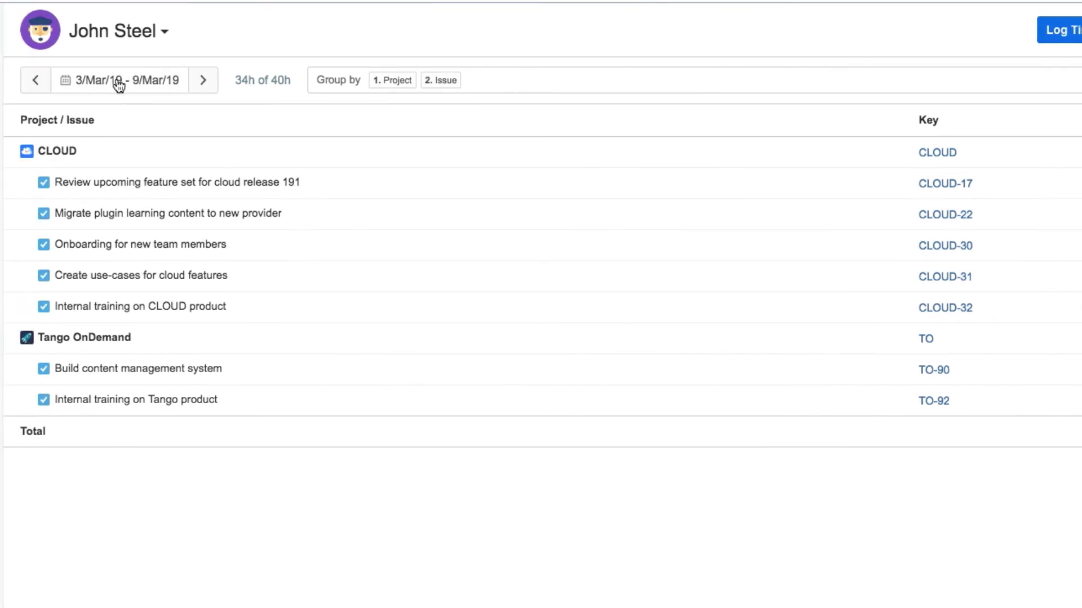
{"action": "left_click", "coordinate": [118, 83]}
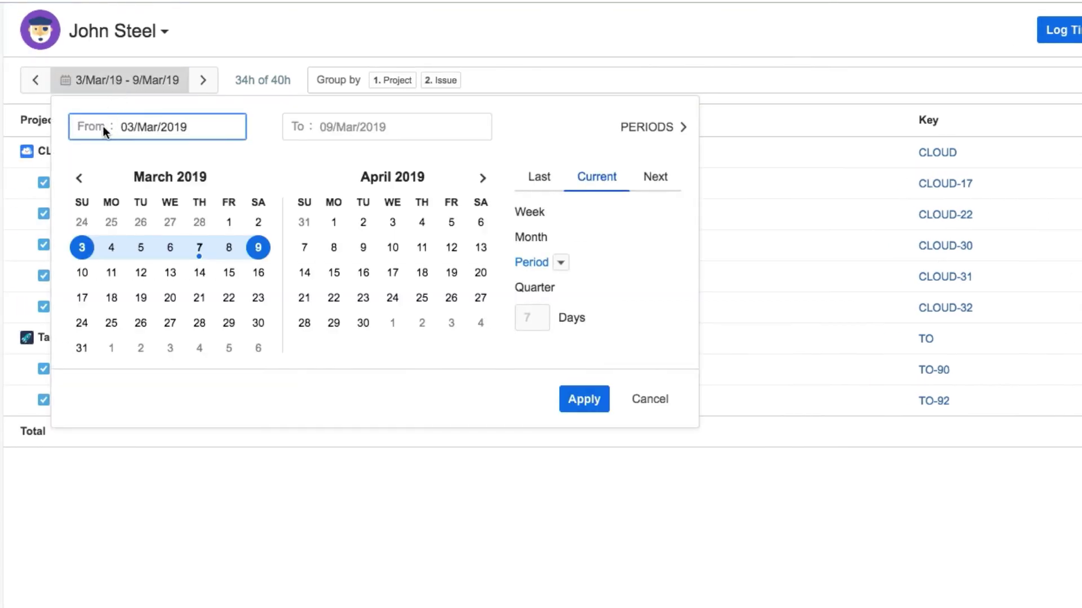
Set the report's From date to 24 February 2019, covering 24/Feb/19–9/Mar/19.
{"action": "left_click", "coordinate": [81, 222]}
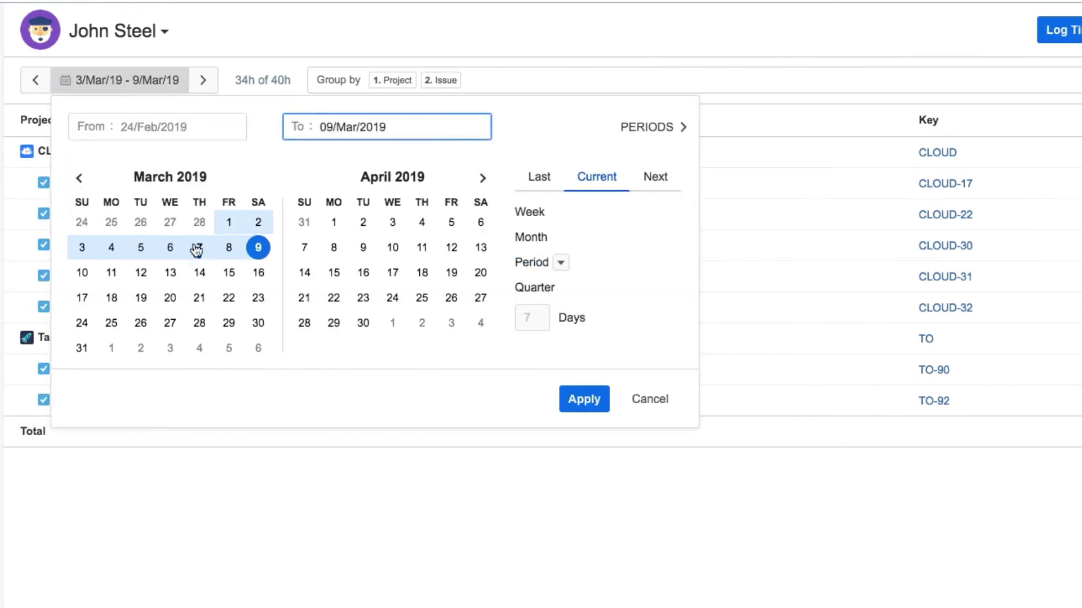
{"action": "left_click", "coordinate": [585, 406]}
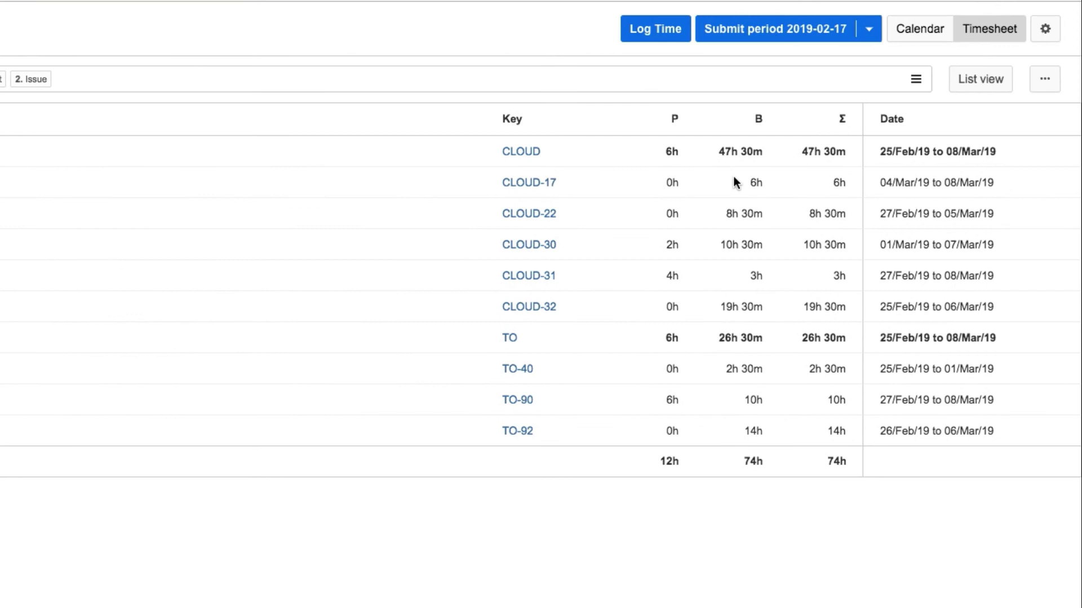
Export the 24 Feb–9 Mar list report's data as an XLSX file.
{"action": "left_click", "coordinate": [1048, 82]}
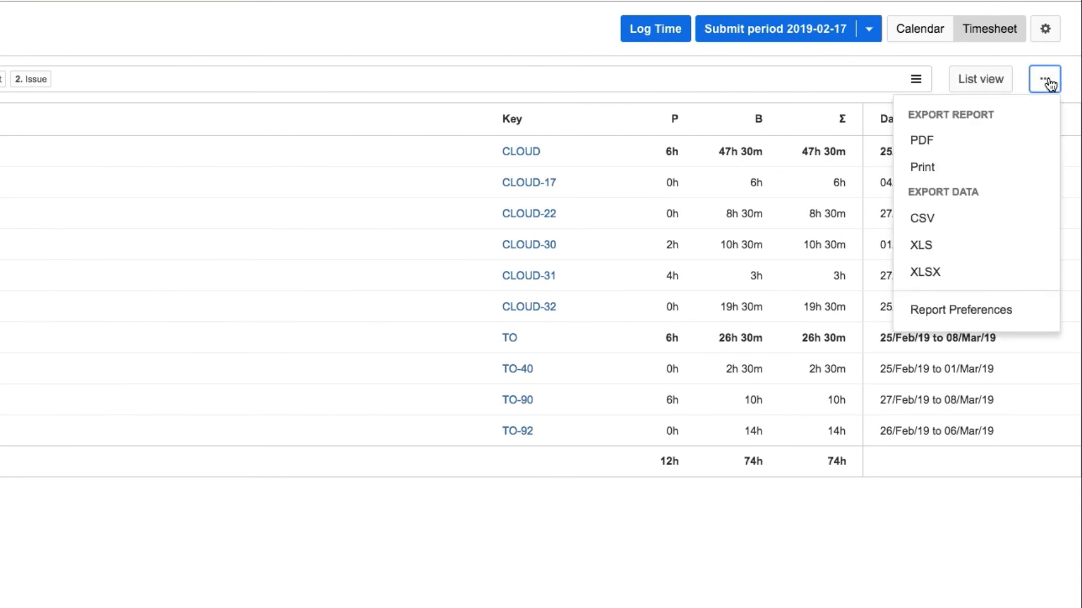
{"action": "left_click", "coordinate": [966, 272]}
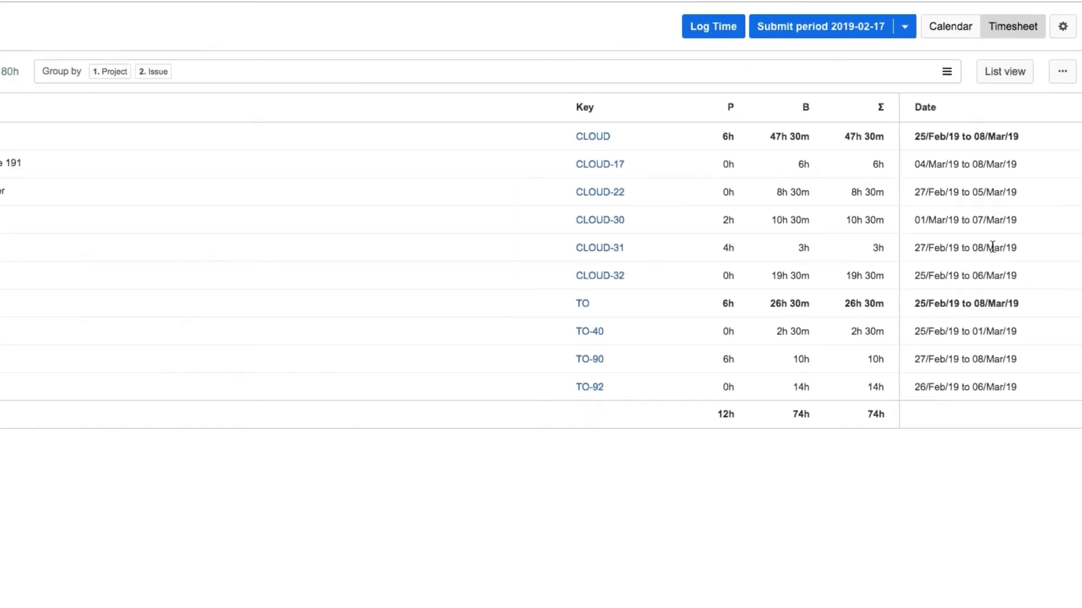